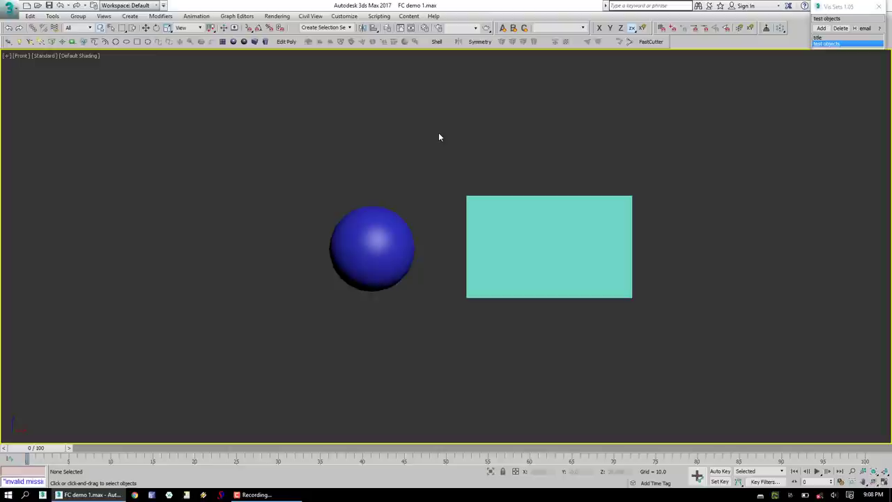
Step: Switch to a perspective view framing the sphere and the box, and launch the FastCutter tool
{"action": "key", "text": "p"}
{"action": "key", "text": "z"}
{"action": "middle_click_drag", "start_coordinate": [421, 197], "coordinate": [459, 201]}
{"action": "right_click", "coordinate": [460, 202]}
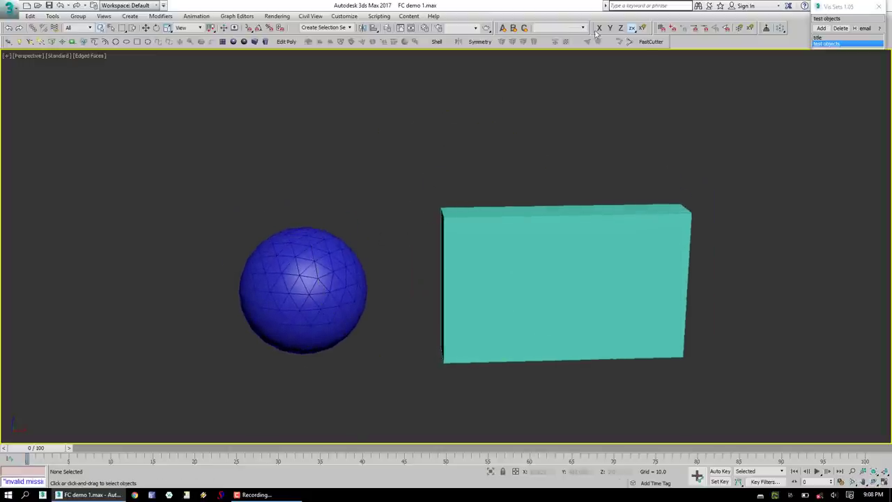
{"action": "left_click", "coordinate": [651, 41]}
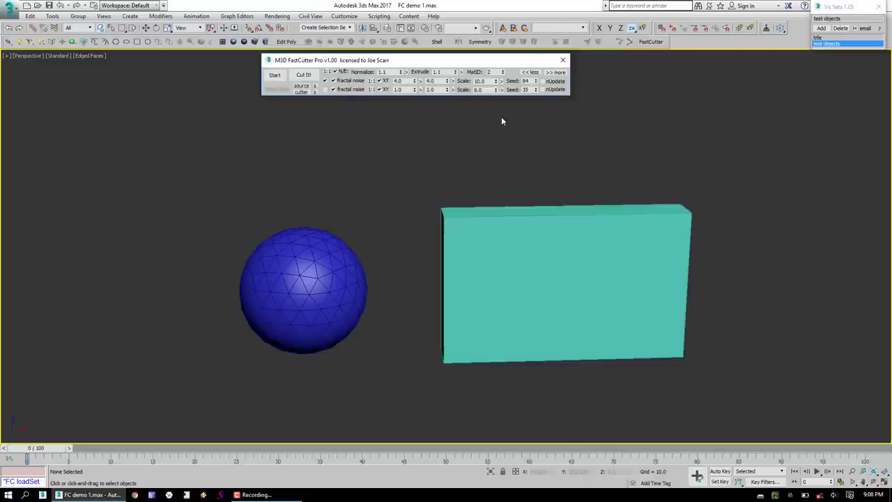
Step: Expand FastCutter's two levels of additional options to examine them, and collapse them back to the compact layout
{"action": "left_click", "coordinate": [557, 73]}
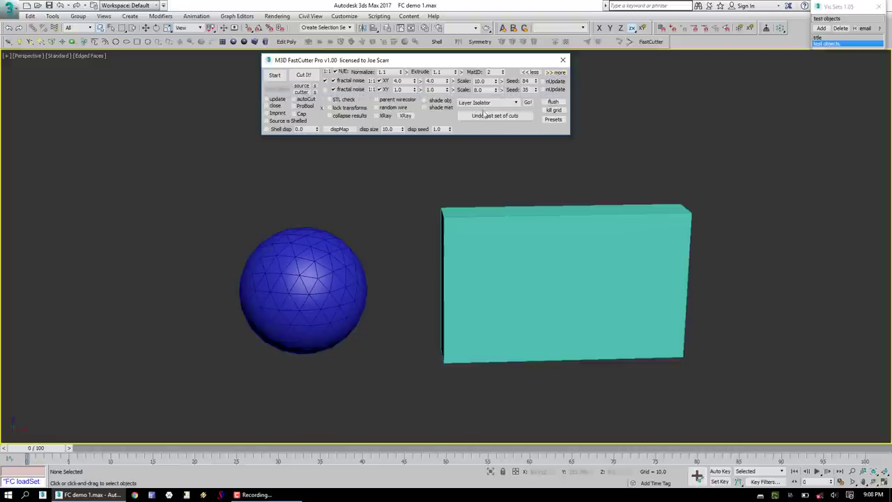
{"action": "left_click", "coordinate": [561, 71]}
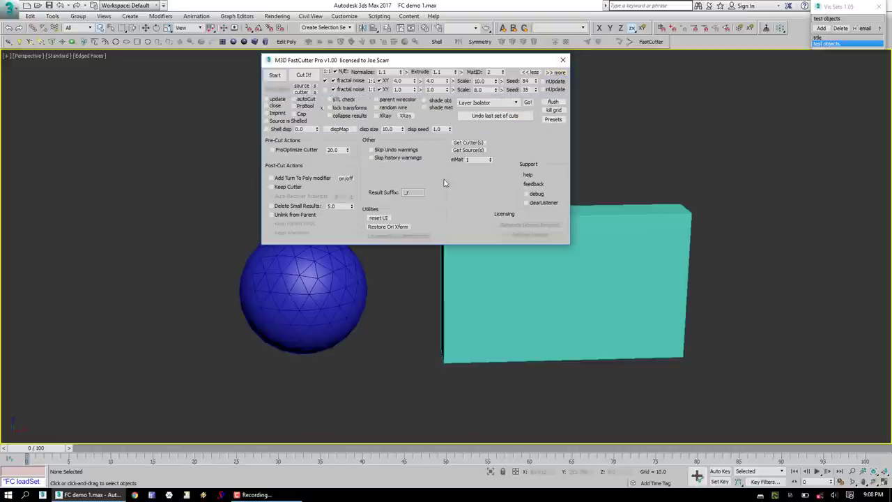
{"action": "left_click", "coordinate": [530, 72]}
{"action": "left_click", "coordinate": [530, 72]}
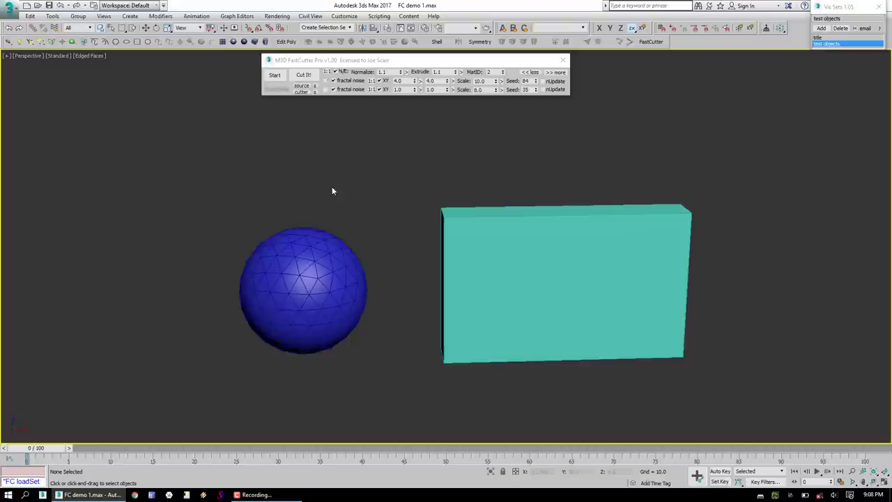
{"action": "left_click", "coordinate": [301, 278]}
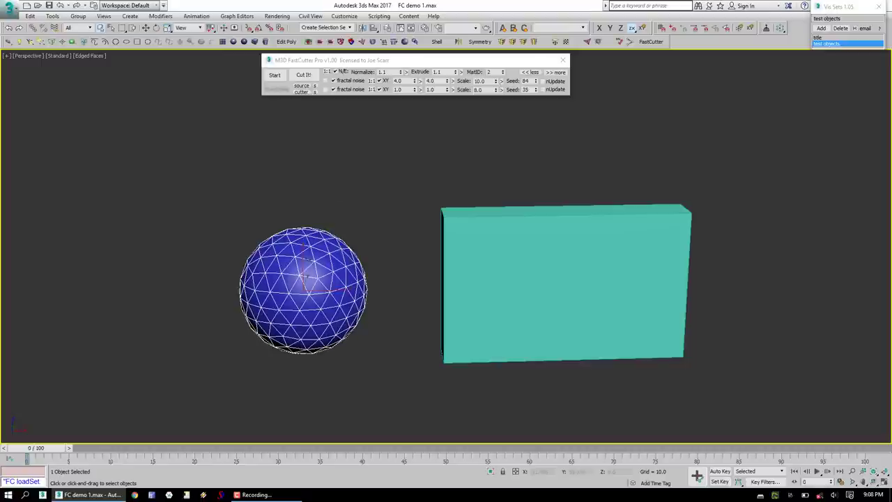
{"action": "left_click", "coordinate": [274, 75]}
{"action": "left_click", "coordinate": [390, 158]}
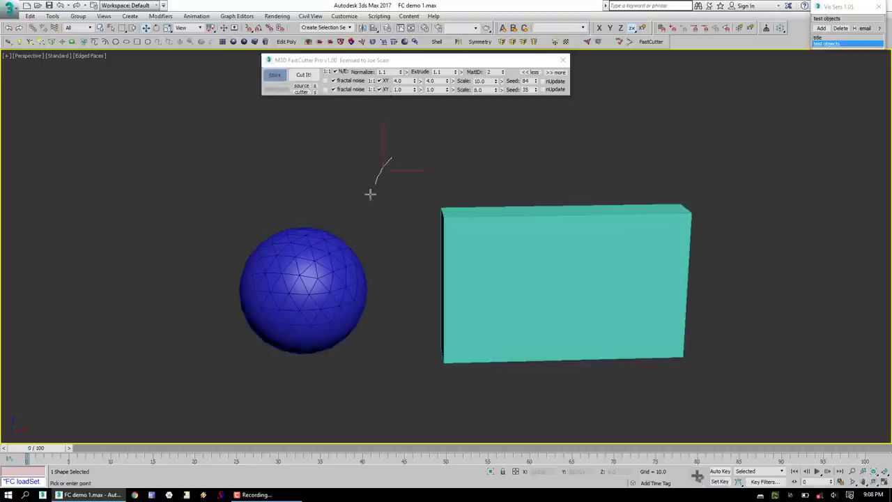
{"action": "mouse_move", "coordinate": [370, 194]}
{"action": "left_mouse_down"}
{"action": "mouse_move", "coordinate": [338, 253]}
{"action": "mouse_move", "coordinate": [219, 383]}
{"action": "left_mouse_up"}
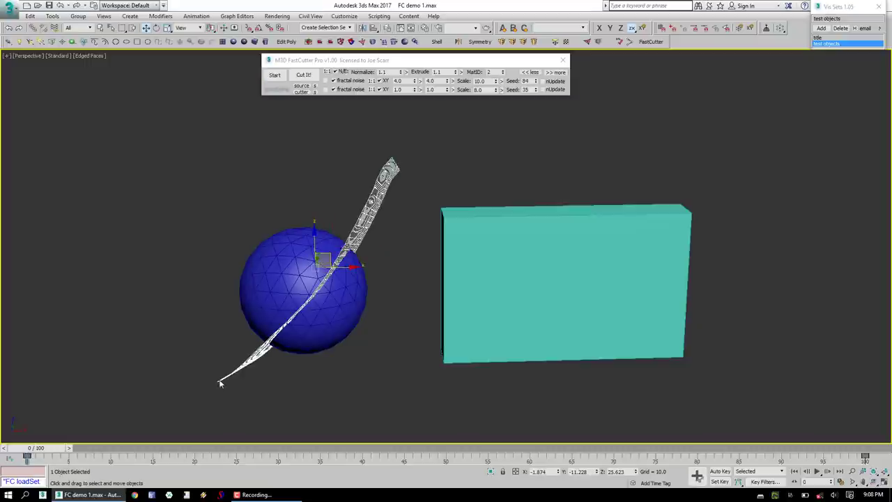
{"action": "middle_click_drag", "start_coordinate": [393, 247], "coordinate": [465, 217]}
{"action": "key", "text": "Delete"}
{"action": "key", "text": "q"}
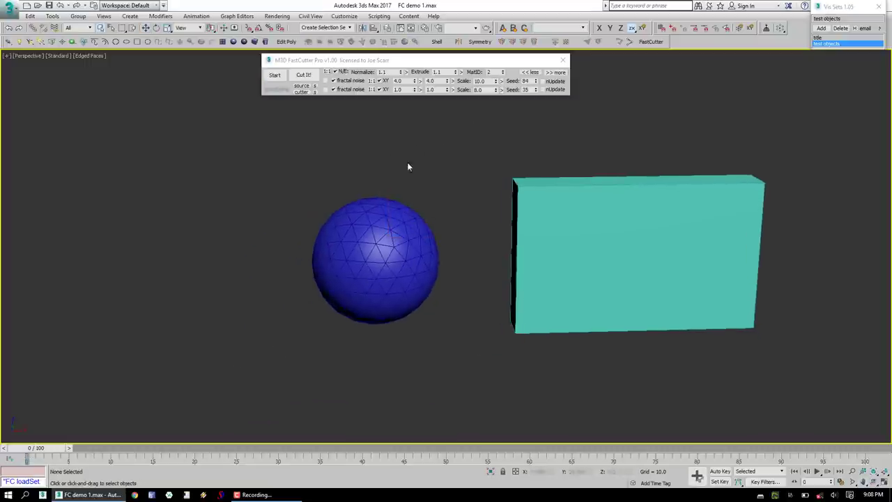
Step: Start FastCutter on the blue sphere and draw a steep freehand cutter stroke diagonally across it
{"action": "left_click", "coordinate": [388, 213]}
{"action": "left_click", "coordinate": [275, 75]}
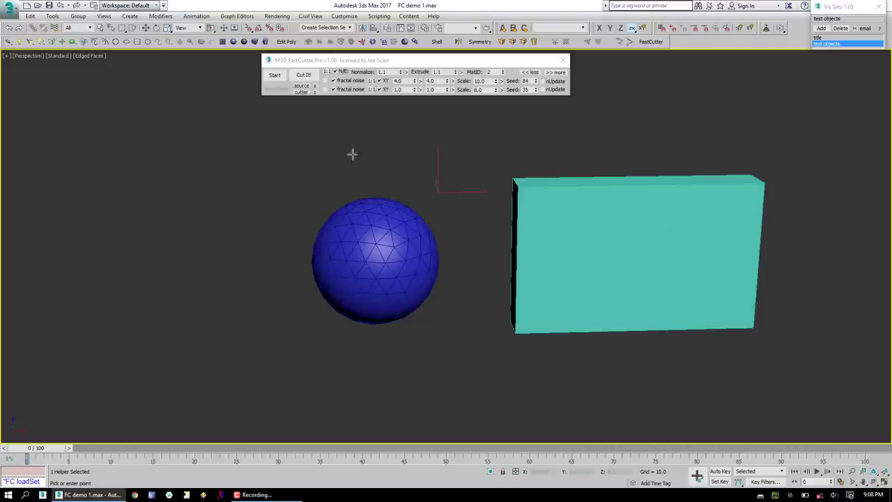
{"action": "mouse_move", "coordinate": [442, 145]}
{"action": "left_mouse_down"}
{"action": "mouse_move", "coordinate": [388, 246]}
{"action": "mouse_move", "coordinate": [290, 356]}
{"action": "left_mouse_up"}
{"action": "middle_click_drag", "start_coordinate": [328, 279], "coordinate": [425, 272], "text": "alt"}
{"action": "scroll", "coordinate": [425, 272], "scroll_direction": "down", "scroll_amount": 1}
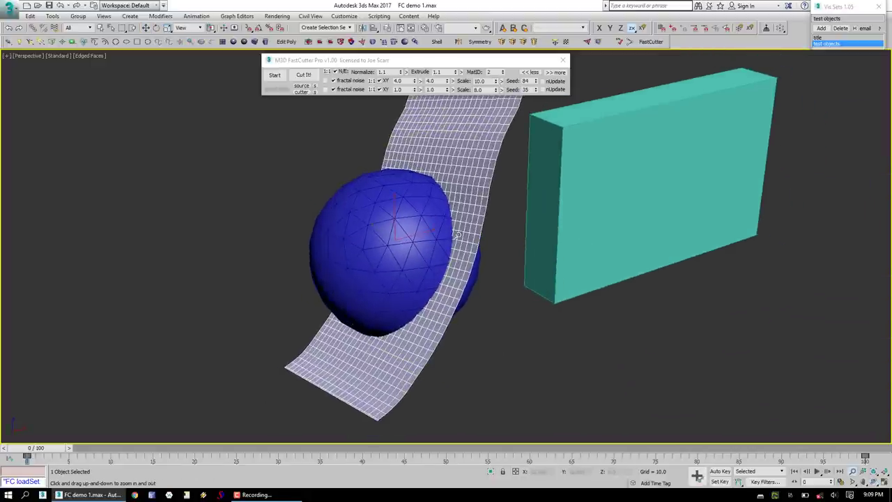
{"action": "scroll", "coordinate": [419, 355], "scroll_direction": "down", "scroll_amount": 3}
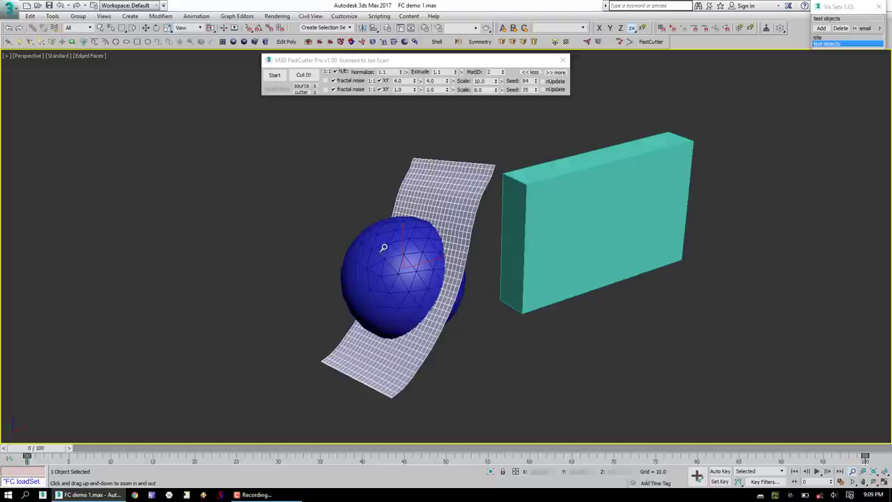
{"action": "middle_click_drag", "start_coordinate": [405, 241], "coordinate": [437, 246], "text": "alt"}
Step: Cut the sphere with the drawn cutter and move the pink piece away from the blue one
{"action": "left_click", "coordinate": [304, 74]}
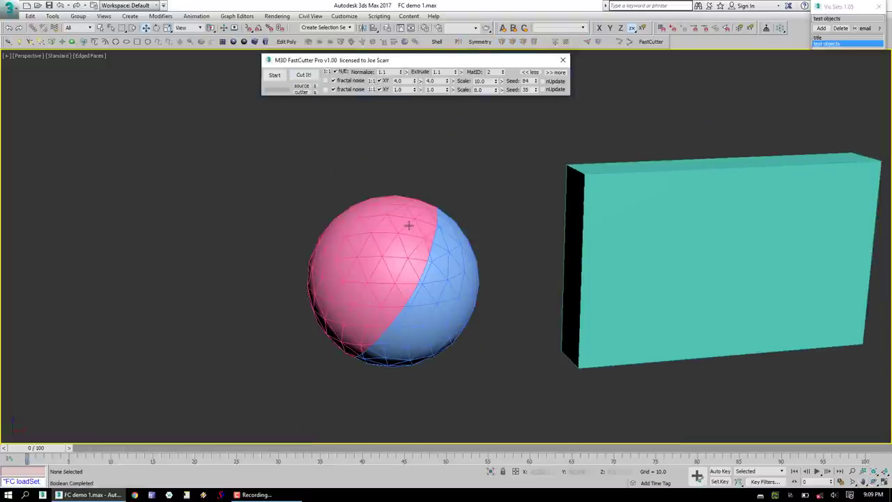
{"action": "left_click", "coordinate": [360, 258]}
{"action": "left_click_drag", "start_coordinate": [381, 265], "coordinate": [334, 237]}
{"action": "middle_click_drag", "start_coordinate": [401, 271], "coordinate": [382, 250], "text": "alt"}
{"action": "left_click_drag", "start_coordinate": [385, 250], "coordinate": [403, 265]}
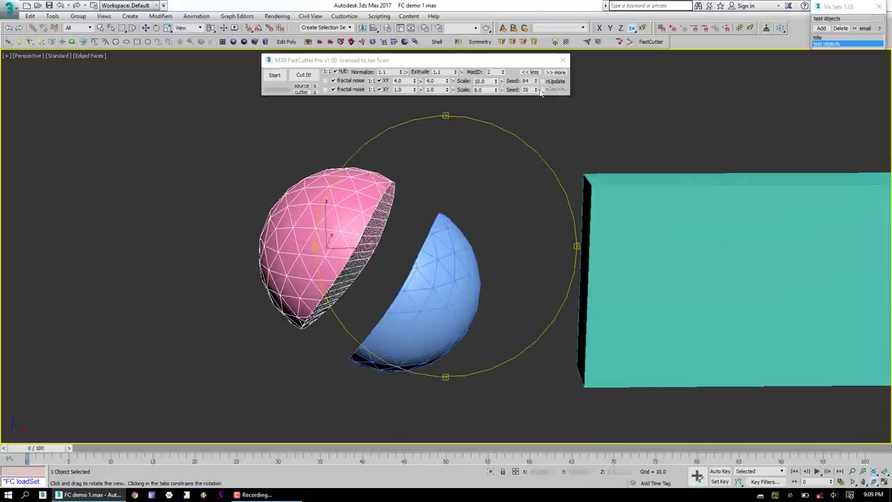
Step: Show FastCutter's first level of extra options and undo the last set of cuts to restore the whole sphere
{"action": "left_click", "coordinate": [556, 73]}
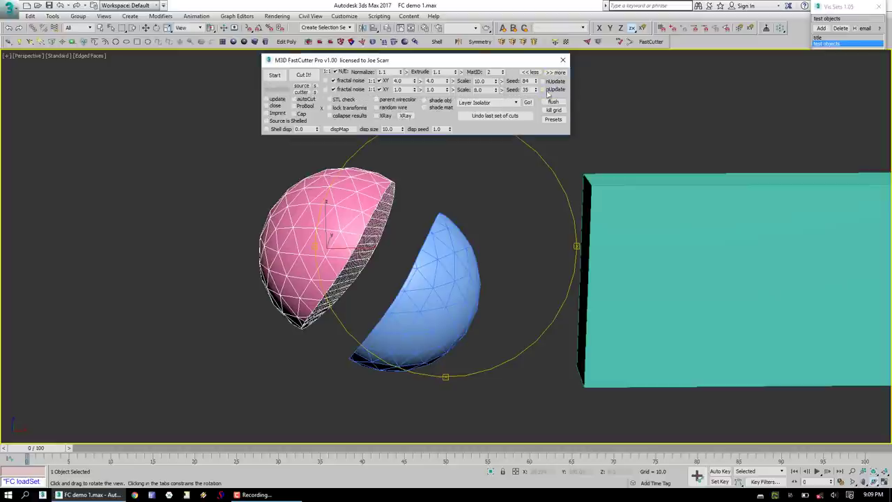
{"action": "left_click", "coordinate": [490, 117]}
{"action": "left_click", "coordinate": [476, 286]}
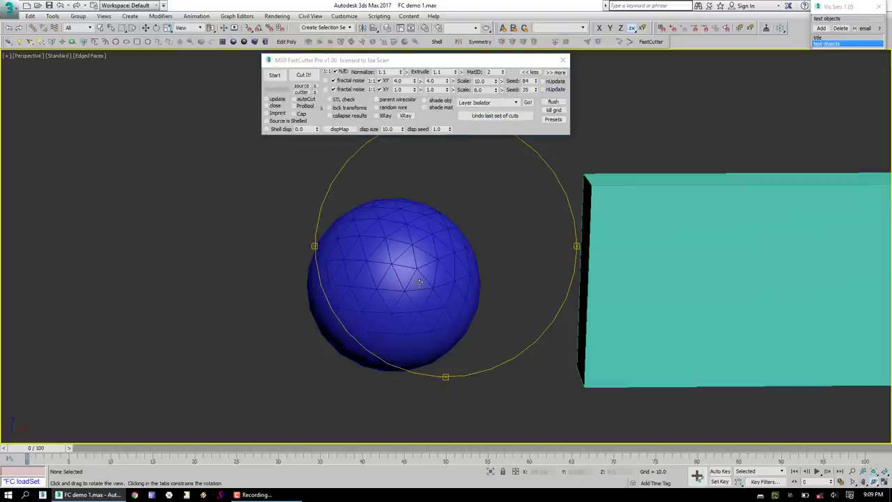
Step: Start a new FastCutter cut on the restored sphere and draw a shallower diagonal cutter stroke through its middle
{"action": "right_click", "coordinate": [484, 215]}
{"action": "left_click", "coordinate": [277, 77]}
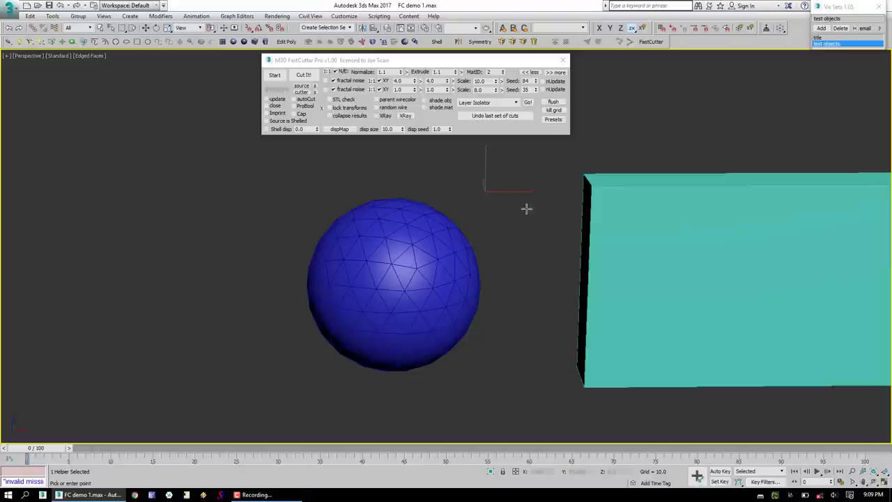
{"action": "mouse_move", "coordinate": [514, 183]}
{"action": "left_mouse_down"}
{"action": "mouse_move", "coordinate": [327, 338]}
{"action": "mouse_move", "coordinate": [281, 364]}
{"action": "left_mouse_up"}
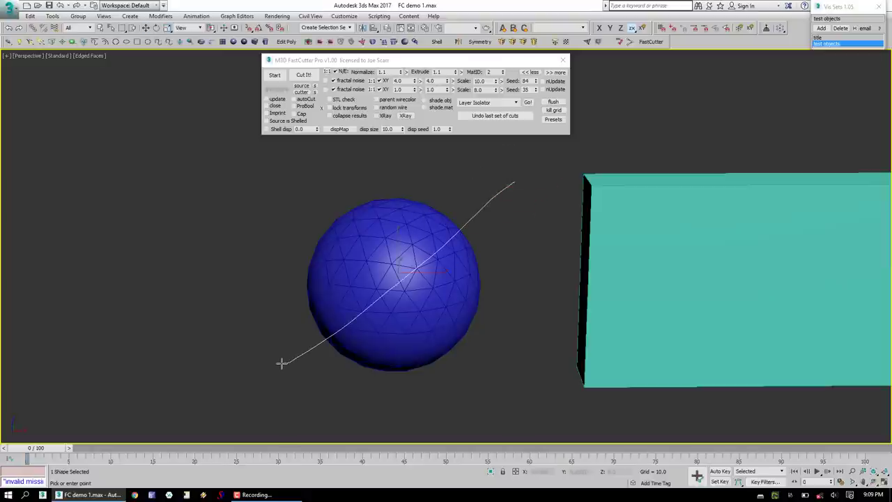
{"action": "scroll", "coordinate": [329, 299], "scroll_direction": "up", "scroll_amount": 2}
{"action": "middle_click_drag", "start_coordinate": [335, 294], "coordinate": [442, 221], "text": "alt"}
{"action": "scroll", "coordinate": [442, 221], "scroll_direction": "up", "scroll_amount": 1}
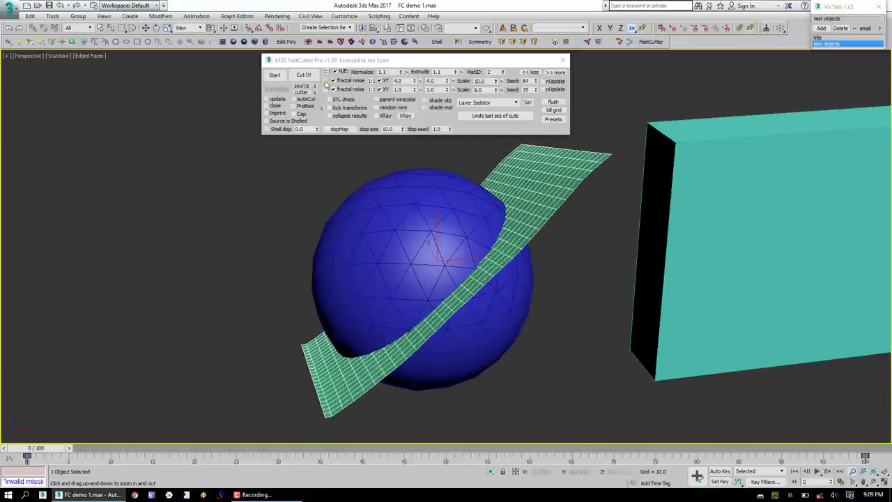
Step: Enable both noise layers for the cutter, toggling the first layer's fractal noise off and on again to compare
{"action": "left_click", "coordinate": [326, 81]}
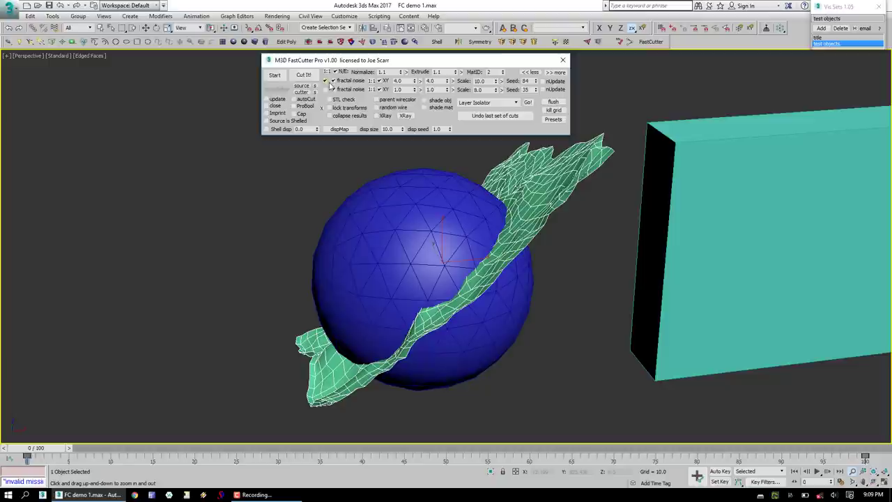
{"action": "left_click", "coordinate": [334, 82]}
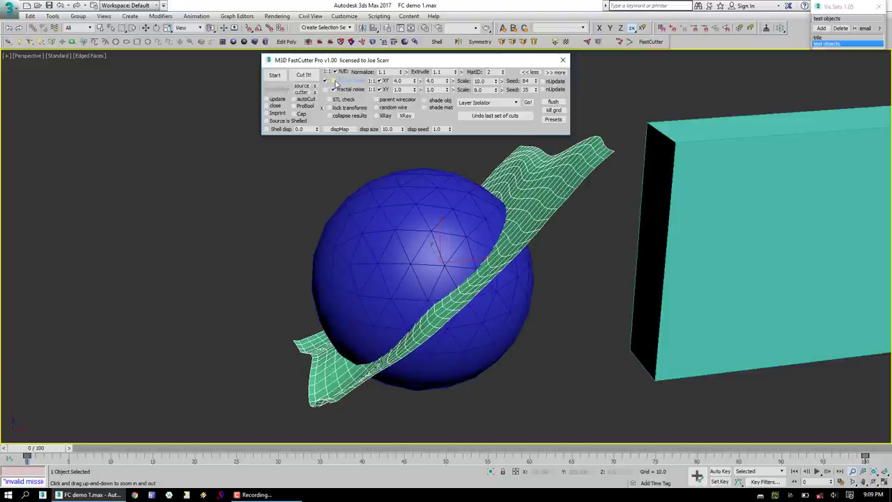
{"action": "left_click", "coordinate": [334, 81]}
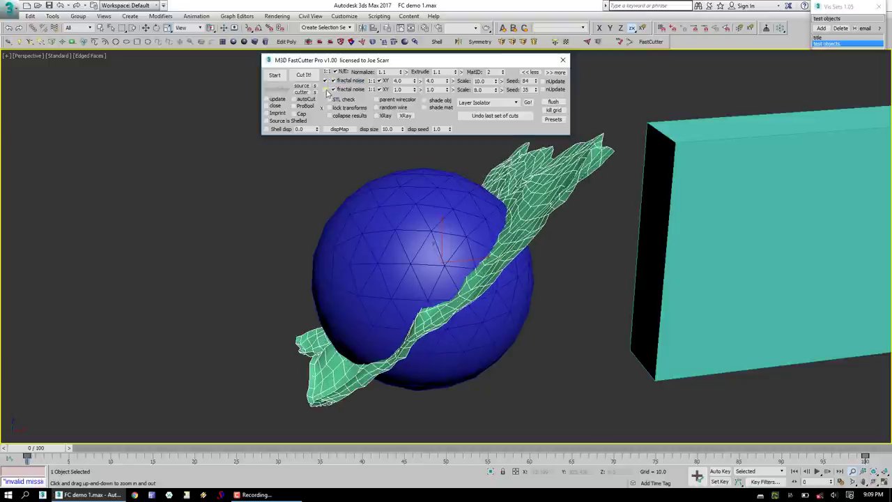
{"action": "left_click", "coordinate": [326, 90]}
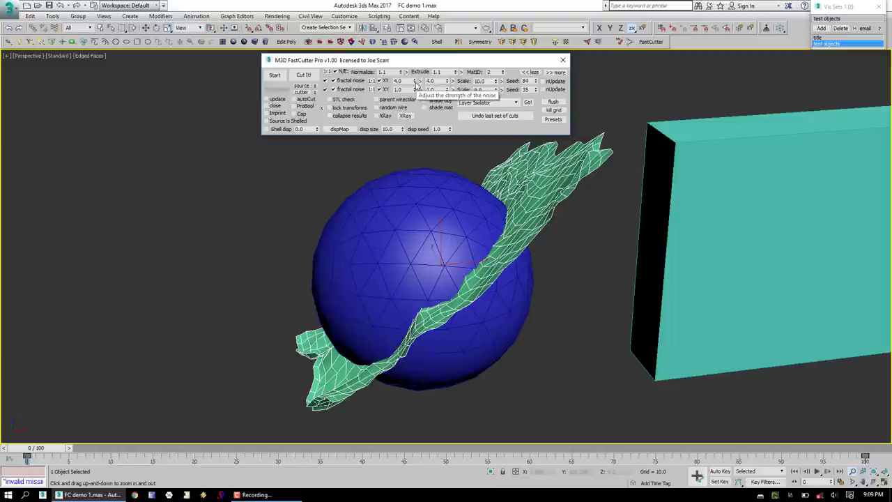
Step: Set the first noise layer's X and Y strength to 4.17 and its scale to 12.864
{"action": "left_click_drag", "start_coordinate": [415, 81], "coordinate": [415, 73]}
{"action": "mouse_move", "coordinate": [496, 81]}
{"action": "left_mouse_down"}
{"action": "mouse_move", "coordinate": [496, 69]}
{"action": "mouse_move", "coordinate": [496, 78]}
{"action": "left_mouse_up"}
{"action": "left_click", "coordinate": [496, 80]}
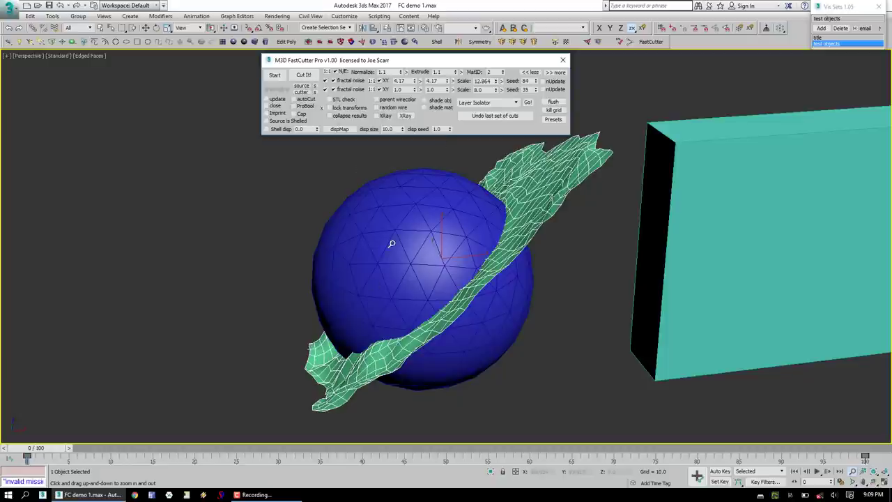
Step: Cut the sphere with the noisy cutter, select the upper pink piece and inspect the irregular seam
{"action": "scroll", "coordinate": [392, 243], "scroll_direction": "down", "scroll_amount": 4}
{"action": "left_click", "coordinate": [304, 73]}
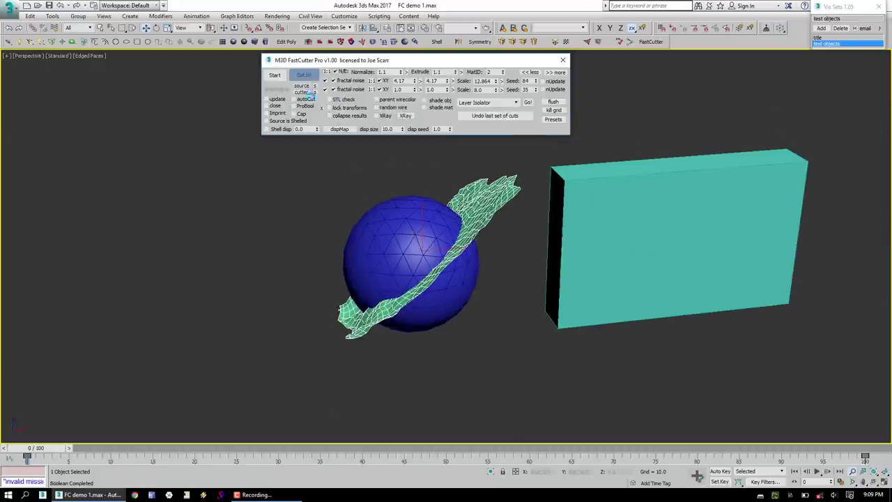
{"action": "left_click", "coordinate": [421, 241]}
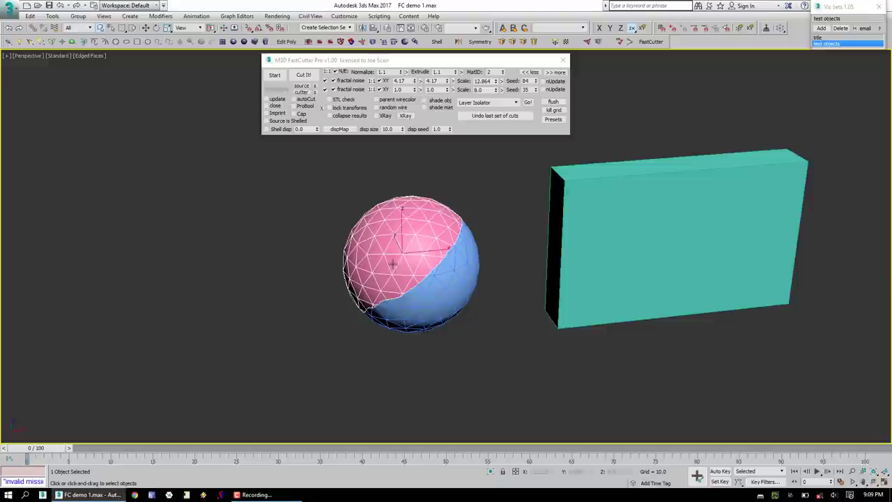
{"action": "scroll", "coordinate": [391, 277], "scroll_direction": "up", "scroll_amount": 3}
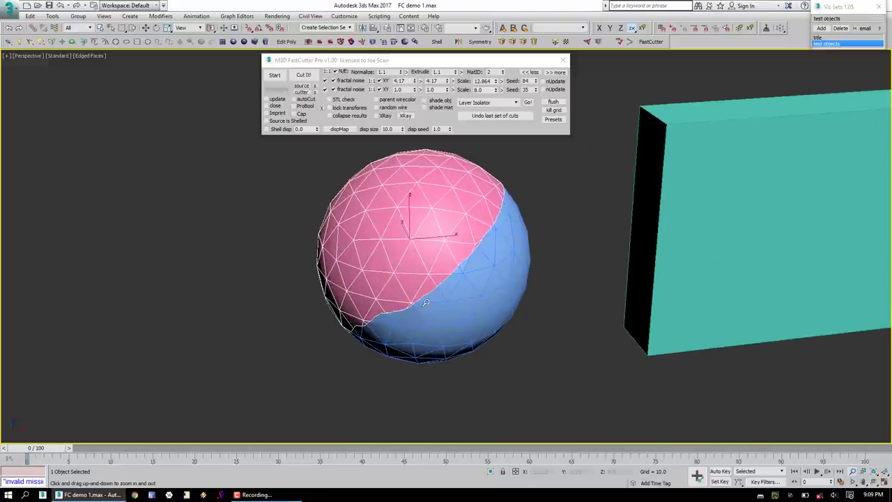
{"action": "middle_click_drag", "start_coordinate": [423, 251], "coordinate": [416, 271], "text": "alt"}
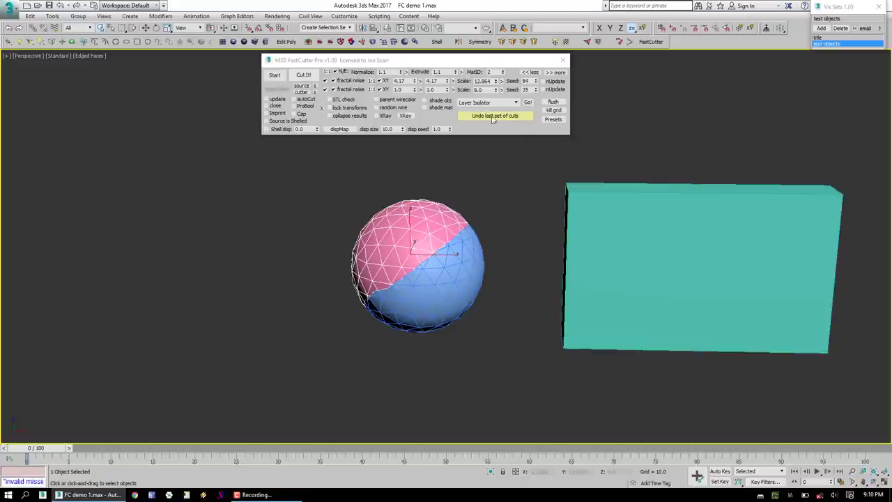
Step: Move the upper pink piece away to inspect the rough cut faces, and undo the last set of cuts
{"action": "key", "text": "w"}
{"action": "left_click_drag", "start_coordinate": [416, 237], "coordinate": [395, 211]}
{"action": "middle_click_drag", "start_coordinate": [436, 258], "coordinate": [389, 213], "text": "alt"}
{"action": "middle_click_drag", "start_coordinate": [389, 213], "coordinate": [412, 236], "text": "alt"}
{"action": "scroll", "coordinate": [412, 236], "scroll_direction": "down", "scroll_amount": 3}
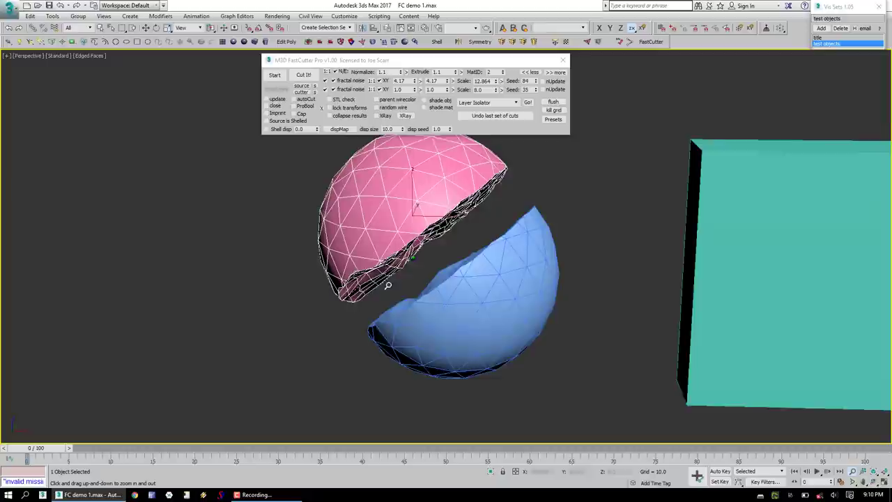
{"action": "left_click", "coordinate": [494, 116]}
{"action": "left_click", "coordinate": [481, 286]}
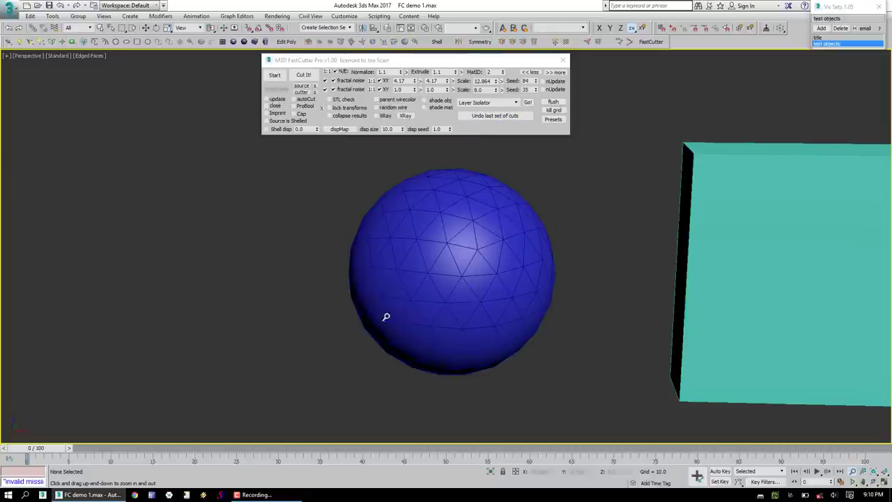
Step: Select the restored sphere as the FastCutter source and draw another diagonal cutter across it with noise applied
{"action": "scroll", "coordinate": [512, 213], "scroll_direction": "down", "scroll_amount": 1}
{"action": "left_click", "coordinate": [470, 209]}
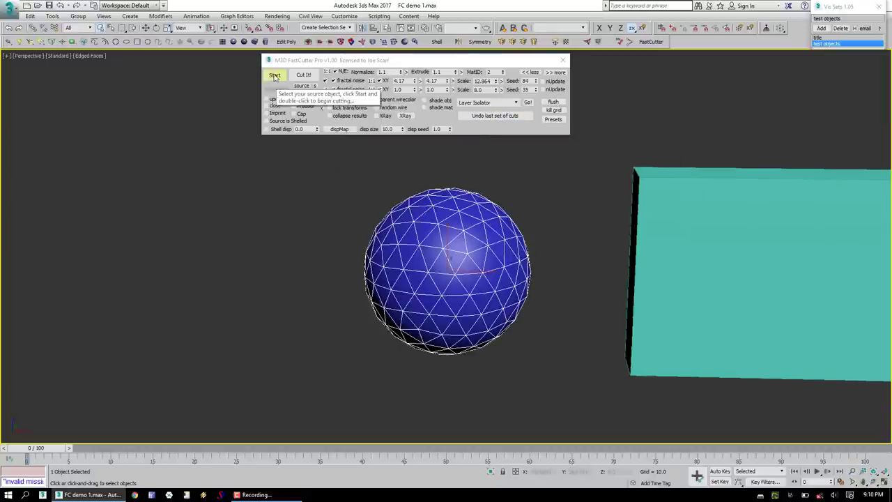
{"action": "left_click", "coordinate": [275, 75]}
{"action": "left_click", "coordinate": [542, 148]}
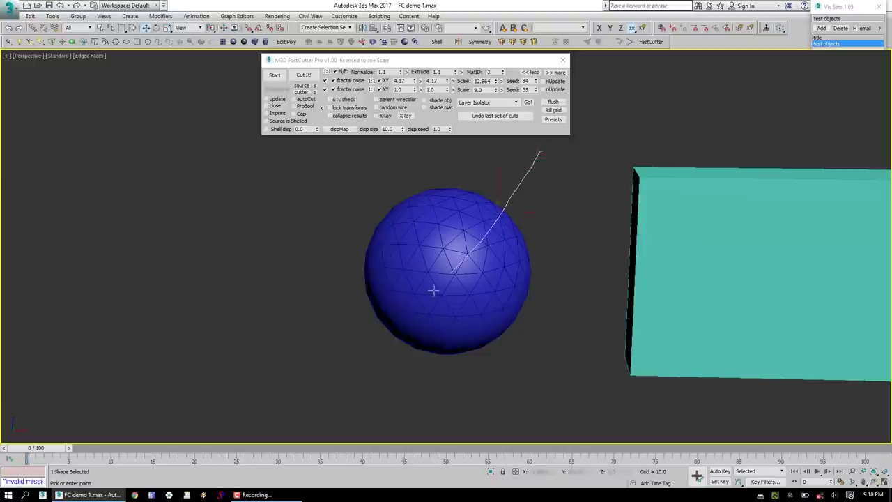
{"action": "left_click", "coordinate": [341, 359]}
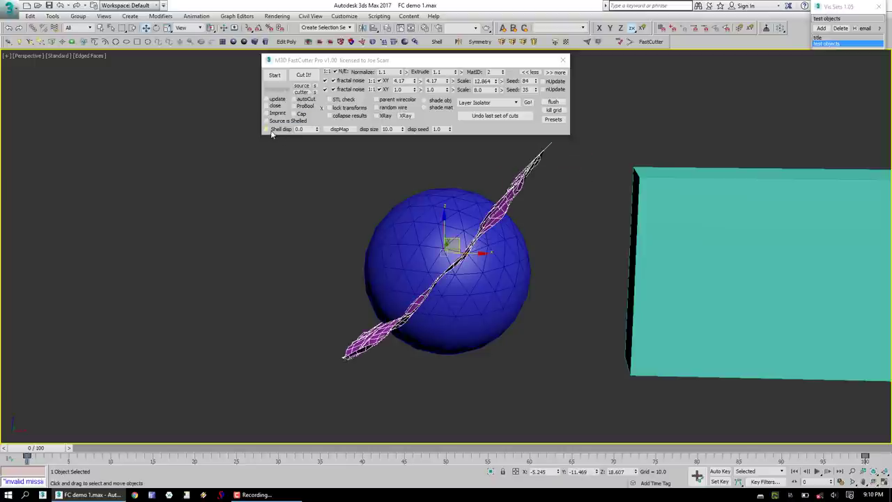
Step: Enable the Shell disp option to thicken the cutter, and examine the shelled cutter around the sphere
{"action": "left_click", "coordinate": [267, 130]}
{"action": "middle_click_drag", "start_coordinate": [398, 286], "coordinate": [440, 281], "text": "alt"}
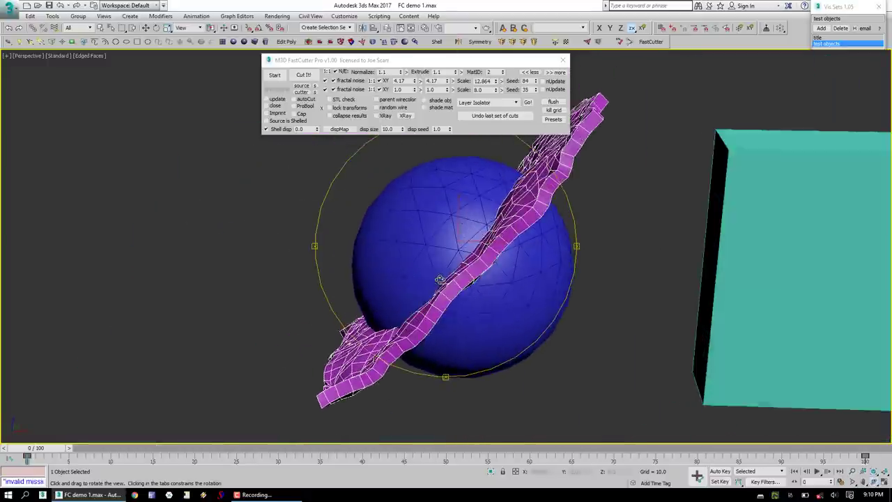
{"action": "scroll", "coordinate": [406, 312], "scroll_direction": "down", "scroll_amount": 3}
{"action": "scroll", "coordinate": [441, 273], "scroll_direction": "up", "scroll_amount": 2}
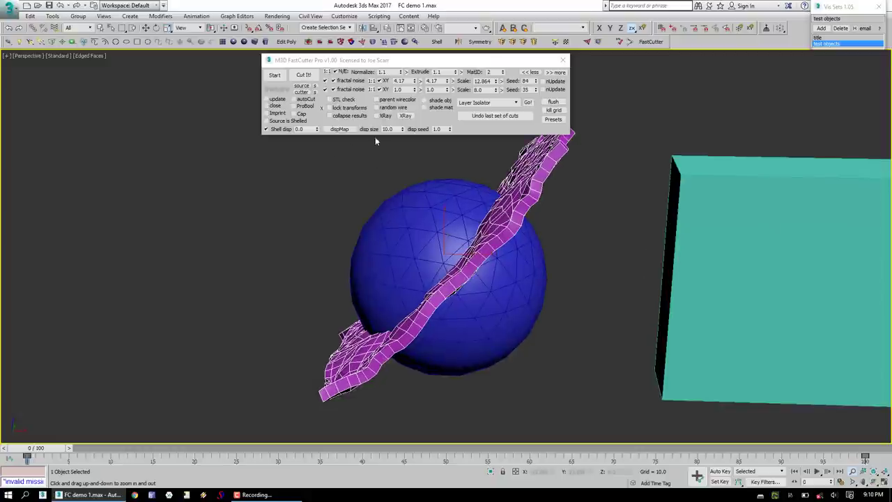
Step: Cut the blue sphere with the shelled noisy diagonal cutter, keeping Shell disp at 0.0
{"action": "left_click_drag", "start_coordinate": [316, 128], "coordinate": [316, 122]}
{"action": "right_click", "coordinate": [316, 129]}
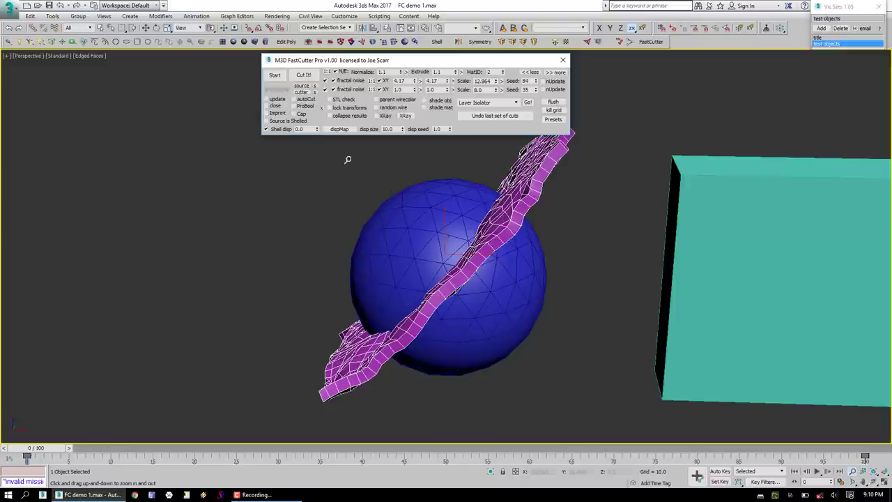
{"action": "left_click", "coordinate": [303, 75]}
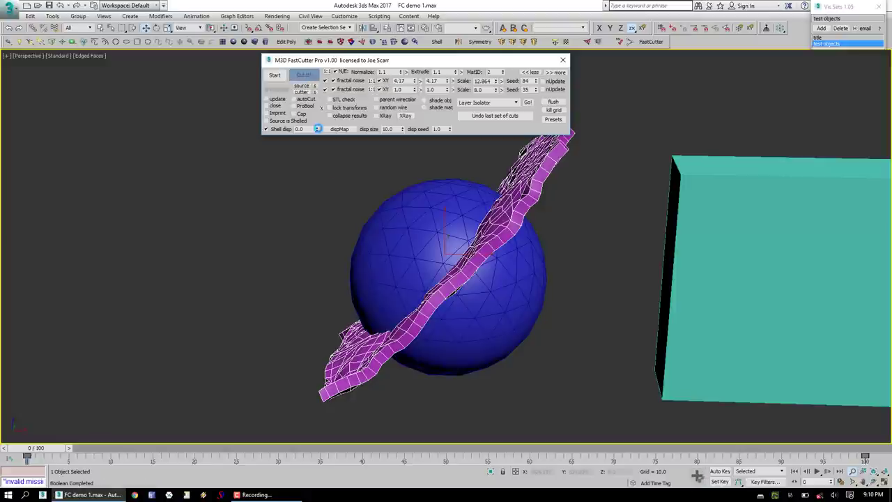
Step: Move the blue and pink sphere pieces away from the green slab on opposite sides to expose the rough cut faces
{"action": "left_click", "coordinate": [430, 256]}
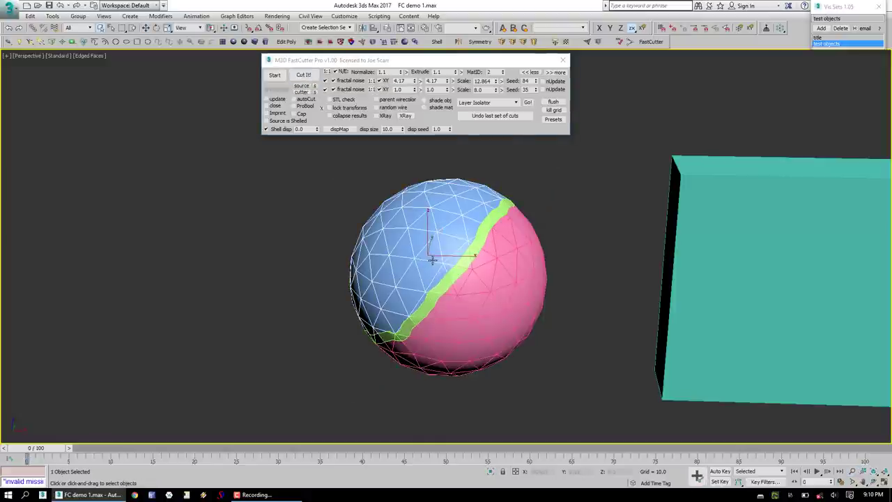
{"action": "left_click_drag", "start_coordinate": [430, 249], "coordinate": [406, 207]}
{"action": "left_click_drag", "start_coordinate": [489, 309], "coordinate": [529, 345]}
{"action": "middle_click_drag", "start_coordinate": [469, 293], "coordinate": [447, 288], "text": "alt"}
{"action": "middle_click_drag", "start_coordinate": [553, 244], "coordinate": [444, 311], "text": "alt"}
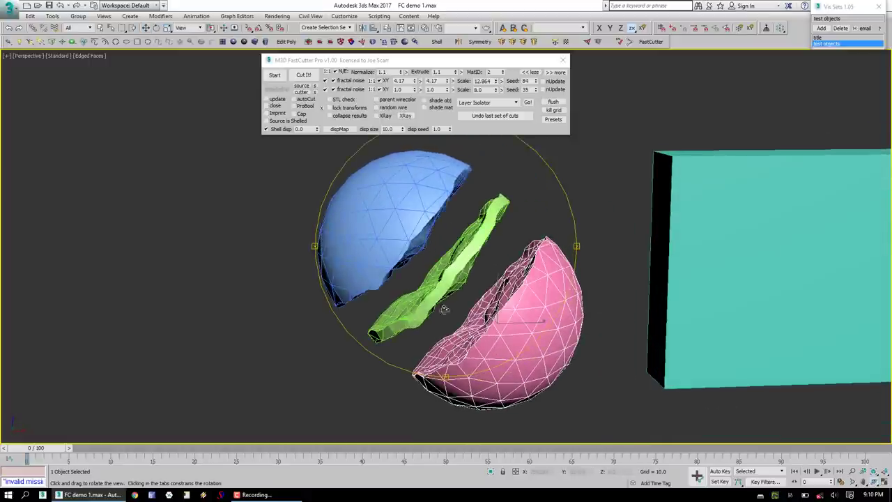
Step: Select all three sphere pieces and restore their original transforms with the FastCutter utility
{"action": "left_click_drag", "start_coordinate": [270, 237], "coordinate": [507, 376]}
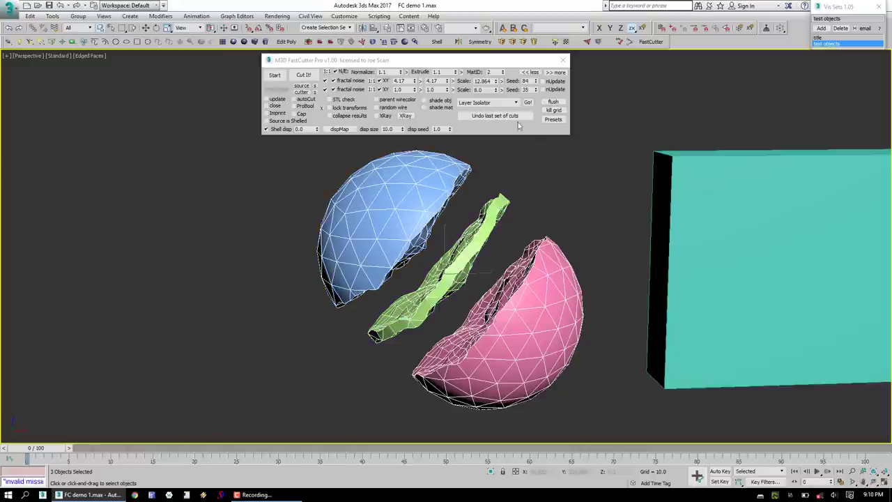
{"action": "left_click", "coordinate": [558, 72]}
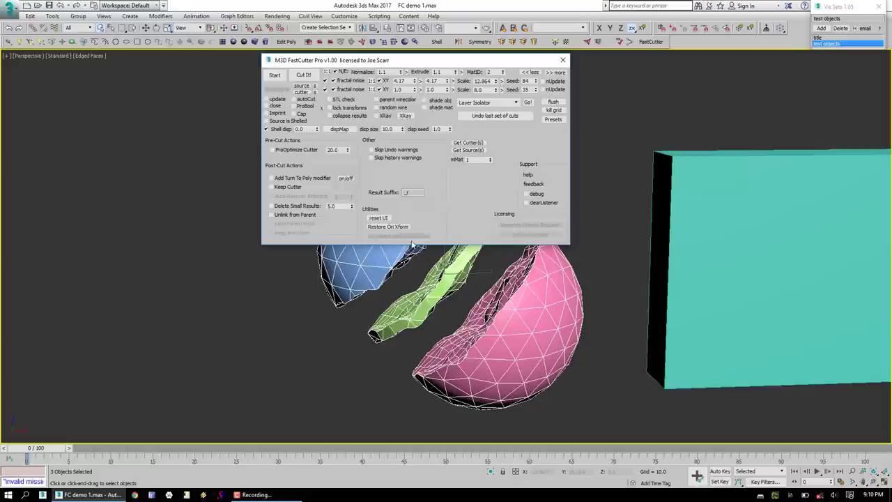
{"action": "left_click", "coordinate": [394, 228]}
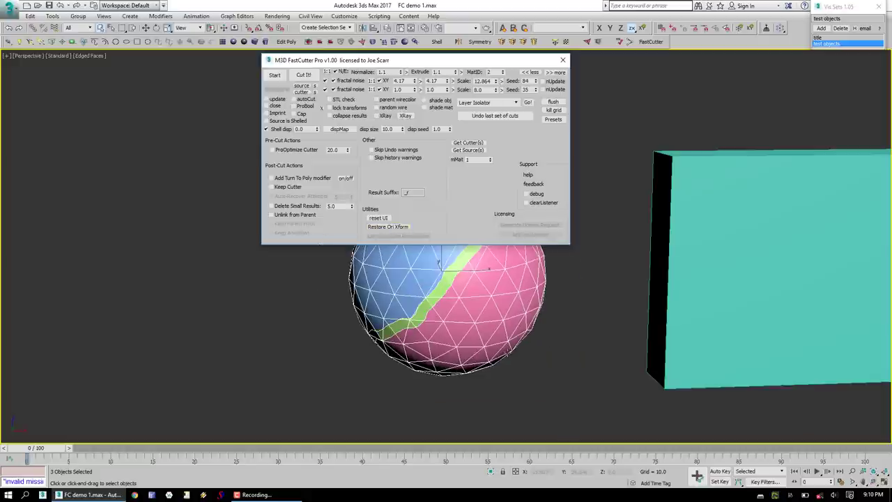
{"action": "left_click", "coordinate": [531, 72]}
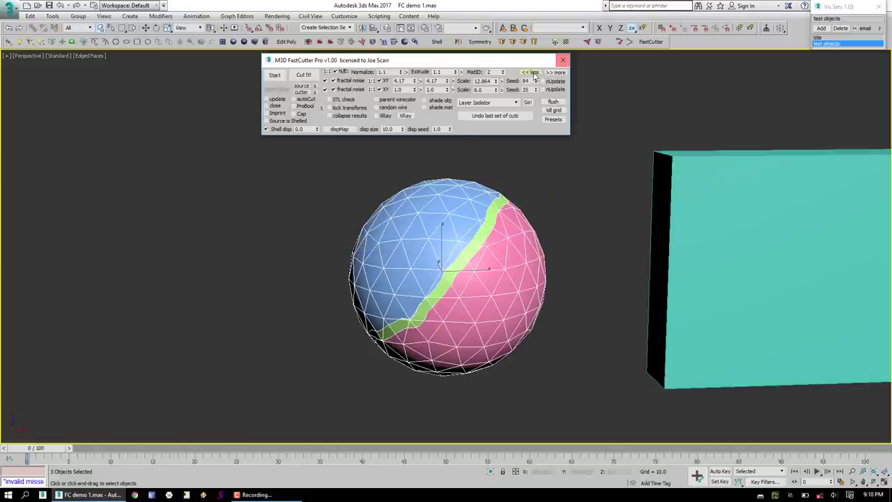
Step: Draw a freehand zigzag cutter with six vertical passes across the teal box, and cut the box with Shell disp turned off
{"action": "middle_click_drag", "start_coordinate": [594, 227], "coordinate": [472, 237]}
{"action": "left_click", "coordinate": [470, 148]}
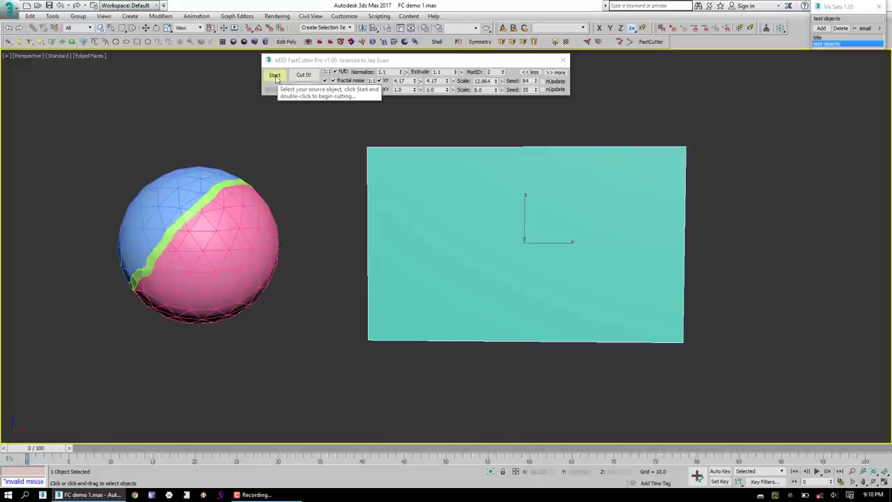
{"action": "left_click", "coordinate": [280, 76]}
{"action": "mouse_move", "coordinate": [374, 107]}
{"action": "left_mouse_down"}
{"action": "mouse_move", "coordinate": [403, 146]}
{"action": "mouse_move", "coordinate": [428, 372]}
{"action": "mouse_move", "coordinate": [463, 304]}
{"action": "mouse_move", "coordinate": [452, 156]}
{"action": "mouse_move", "coordinate": [487, 115]}
{"action": "mouse_move", "coordinate": [492, 273]}
{"action": "mouse_move", "coordinate": [540, 376]}
{"action": "mouse_move", "coordinate": [528, 120]}
{"action": "mouse_move", "coordinate": [595, 396]}
{"action": "mouse_move", "coordinate": [612, 142]}
{"action": "mouse_move", "coordinate": [649, 75]}
{"action": "left_mouse_up"}
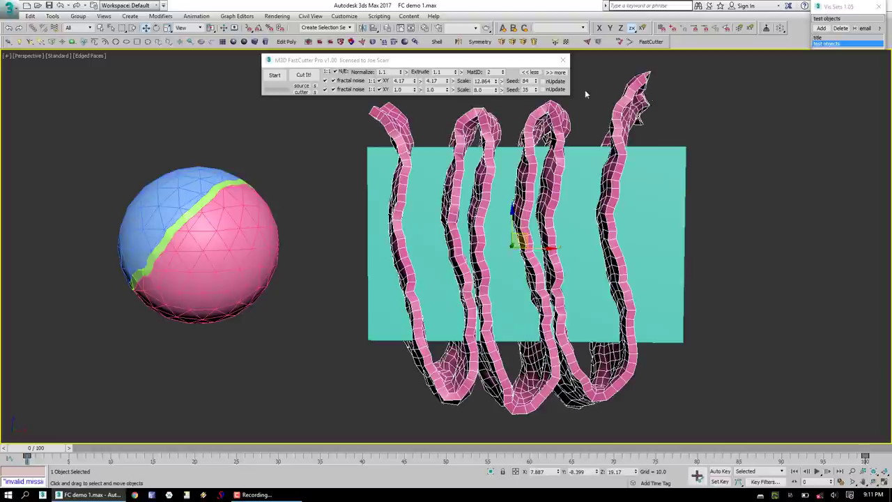
{"action": "left_click", "coordinate": [557, 73]}
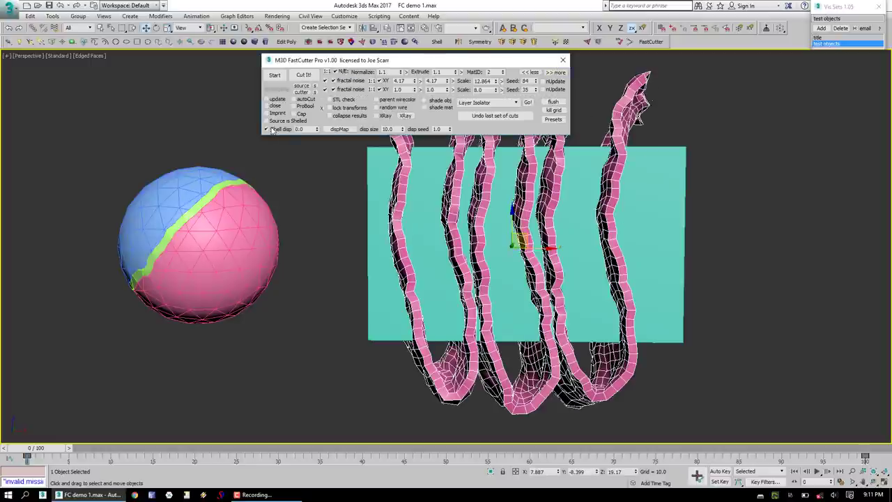
{"action": "left_click", "coordinate": [303, 75]}
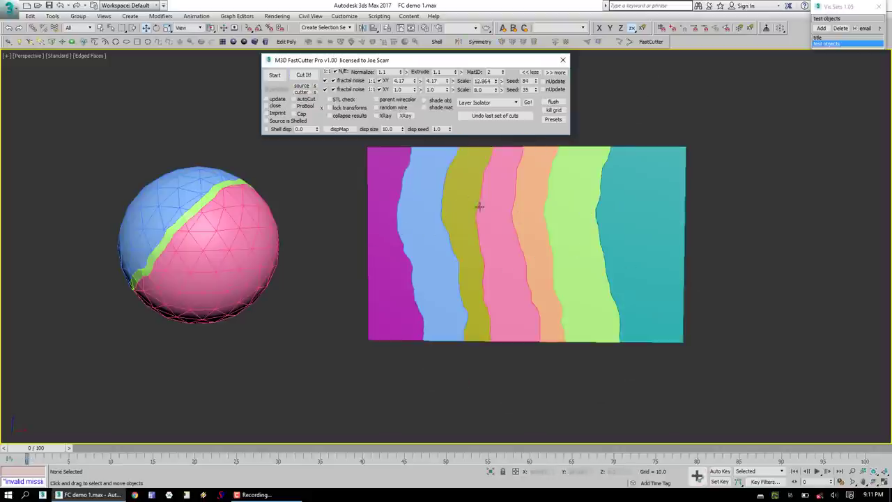
Step: Select all seven box pieces as the source and draw a horizontal noisy cutter across their middle
{"action": "left_click_drag", "start_coordinate": [355, 181], "coordinate": [686, 268]}
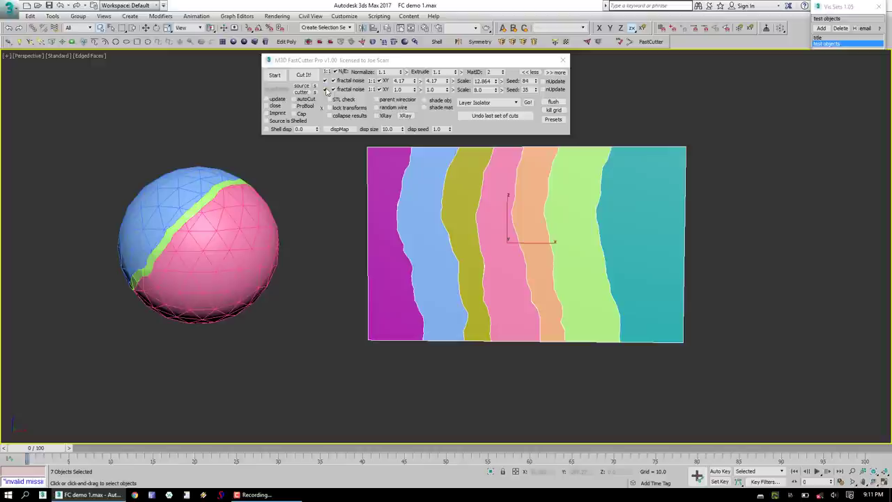
{"action": "left_click", "coordinate": [277, 75]}
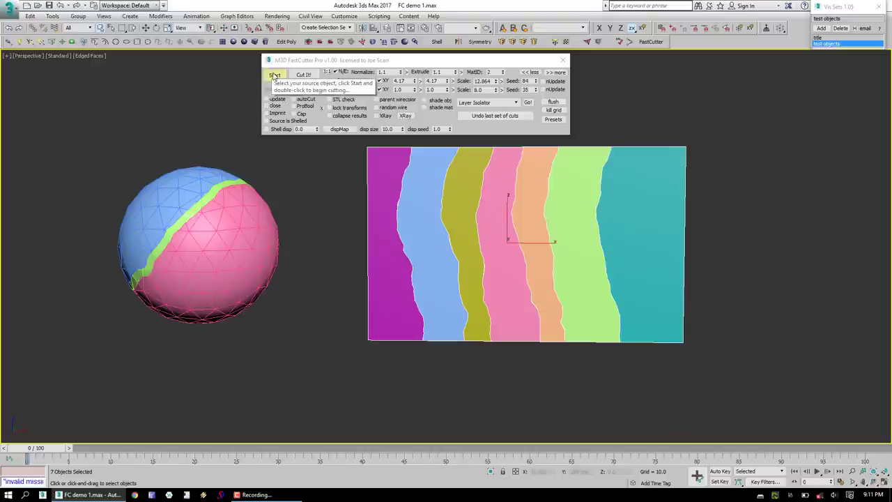
{"action": "left_click", "coordinate": [325, 222]}
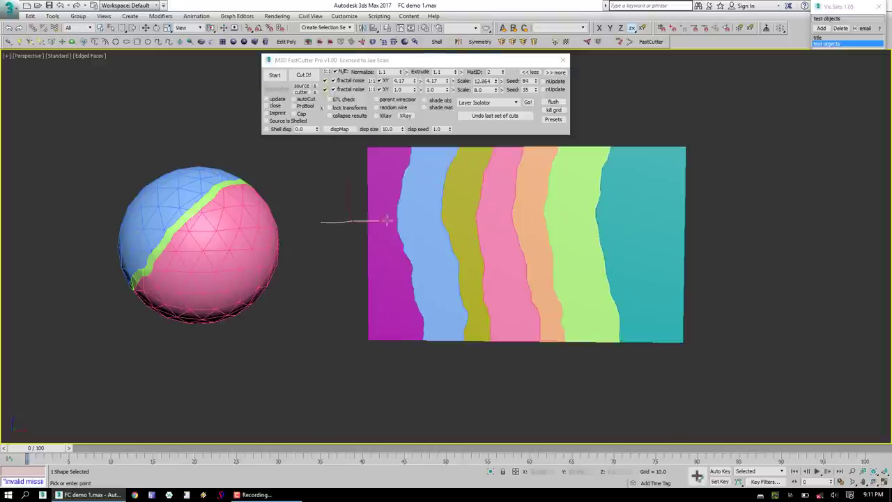
{"action": "left_click", "coordinate": [758, 235]}
{"action": "scroll", "coordinate": [484, 215], "scroll_direction": "up", "scroll_amount": 4}
{"action": "middle_click_drag", "start_coordinate": [486, 217], "coordinate": [506, 251], "text": "alt"}
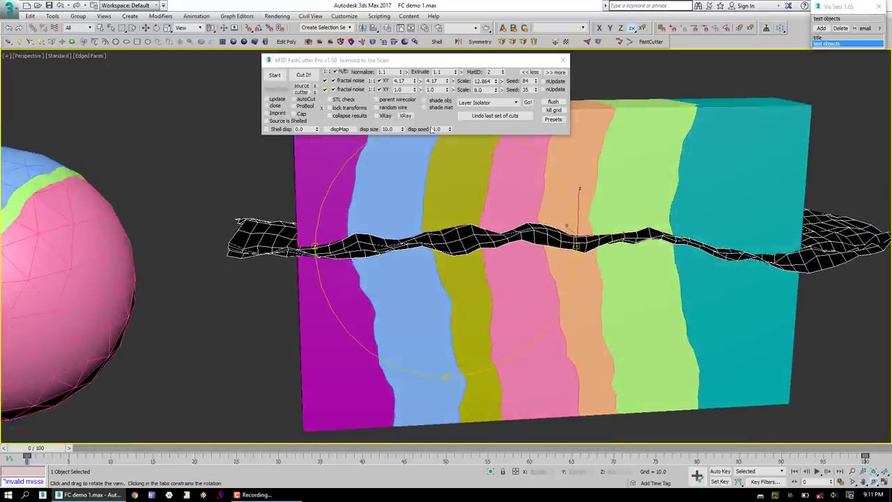
Step: Turn both fractal noise layers of the horizontal cutter off and back on to compare its shape
{"action": "left_click", "coordinate": [326, 81]}
{"action": "left_click", "coordinate": [325, 89]}
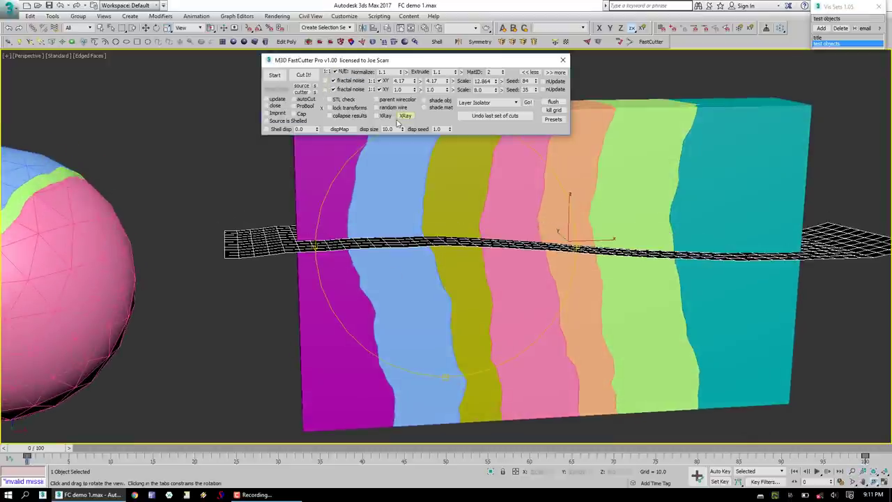
{"action": "left_click", "coordinate": [326, 81]}
{"action": "left_click", "coordinate": [326, 90]}
{"action": "scroll", "coordinate": [439, 256], "scroll_direction": "down", "scroll_amount": 1}
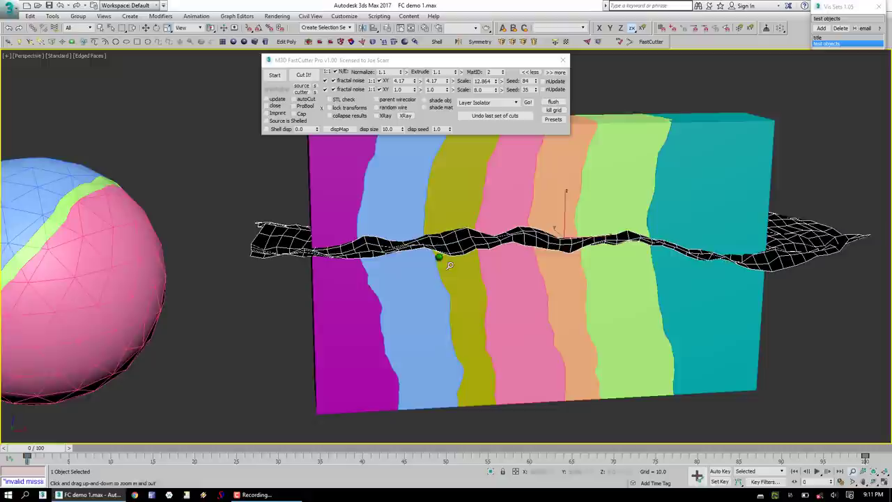
{"action": "middle_click_drag", "start_coordinate": [450, 265], "coordinate": [449, 255], "text": "ctrl+alt"}
Step: Cut all box pieces with the single horizontal cutter, and undo that last set of cuts
{"action": "left_click", "coordinate": [304, 75]}
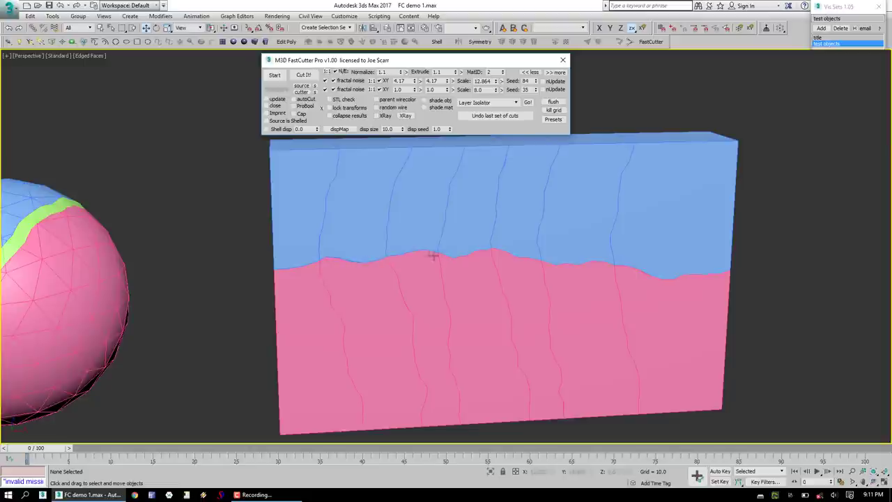
{"action": "left_click", "coordinate": [476, 117]}
{"action": "left_click", "coordinate": [490, 286]}
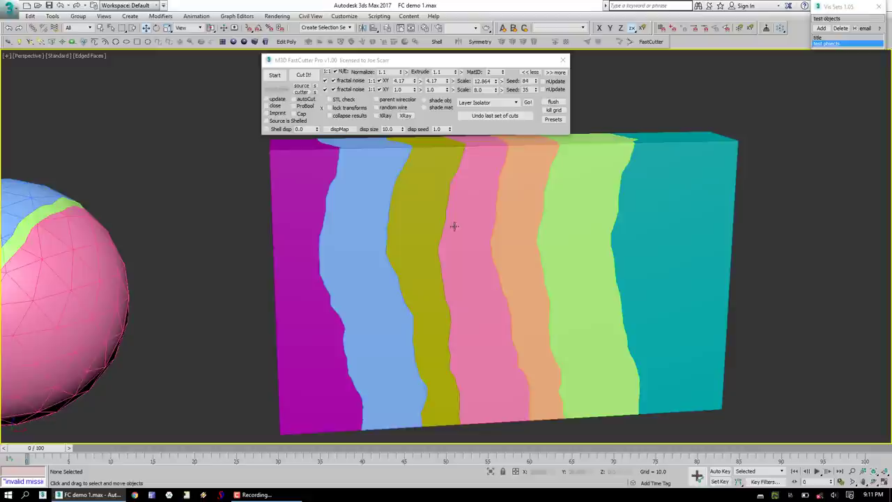
Step: Select the restored box pieces as the source and draw a new horizontal freehand cutter across their middle
{"action": "left_click_drag", "start_coordinate": [711, 309], "coordinate": [711, 310]}
{"action": "mouse_move", "coordinate": [444, 217]}
{"action": "middle_mouse_down", "text": "alt"}
{"action": "mouse_move", "coordinate": [456, 230]}
{"action": "mouse_move", "coordinate": [454, 247]}
{"action": "middle_mouse_up", "text": "alt"}
{"action": "left_click", "coordinate": [275, 75]}
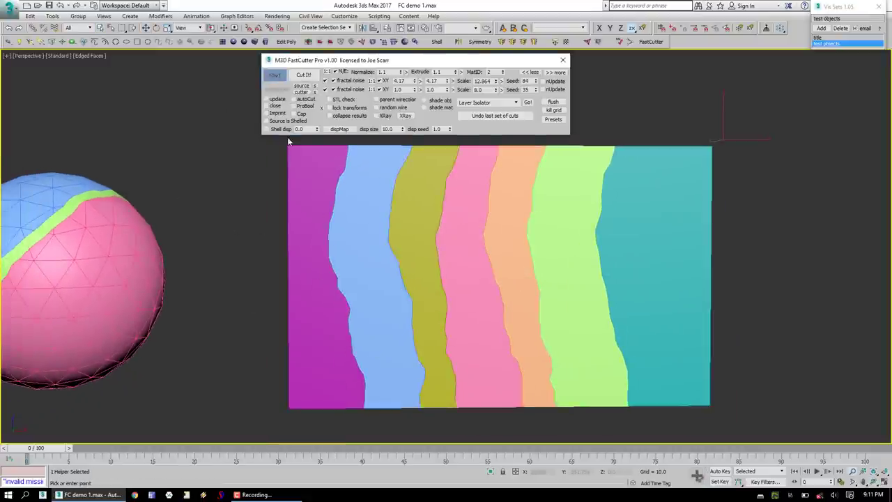
{"action": "left_click_drag", "start_coordinate": [227, 240], "coordinate": [780, 243]}
{"action": "middle_click_drag", "start_coordinate": [417, 198], "coordinate": [457, 227], "text": "alt"}
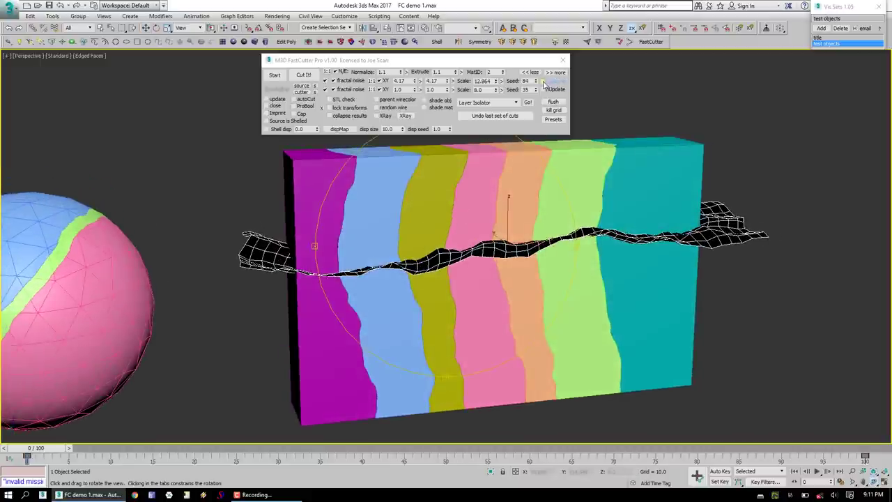
Step: Enable nUpdate for both fractal noise layers and cut the seven box pieces so the noise varies per piece
{"action": "left_click", "coordinate": [544, 81]}
{"action": "left_click", "coordinate": [543, 90]}
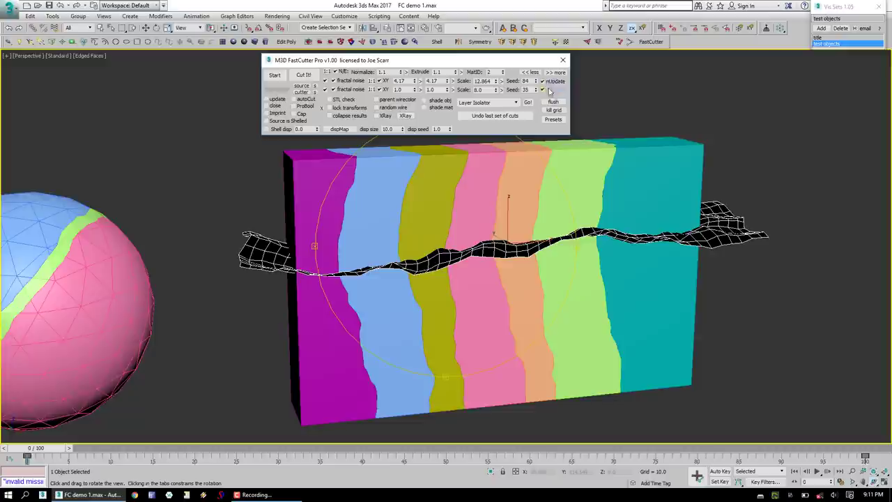
{"action": "left_click", "coordinate": [293, 74]}
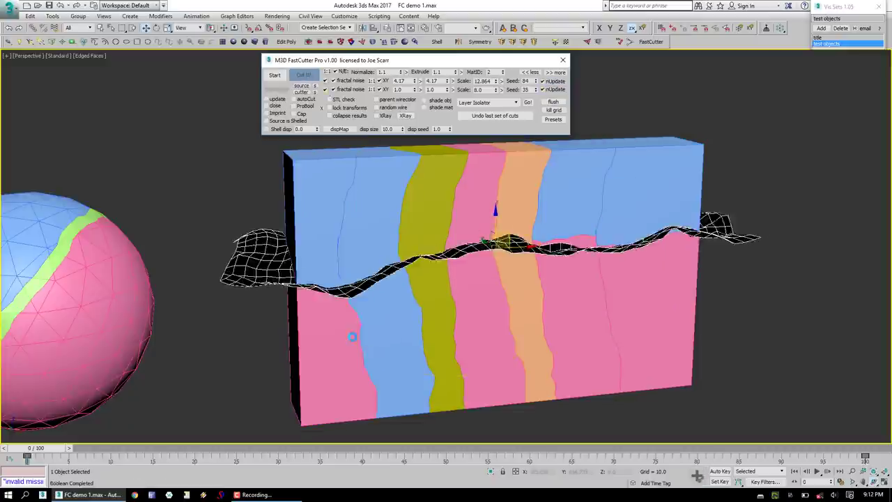
{"action": "scroll", "coordinate": [345, 279], "scroll_direction": "up", "scroll_amount": 4}
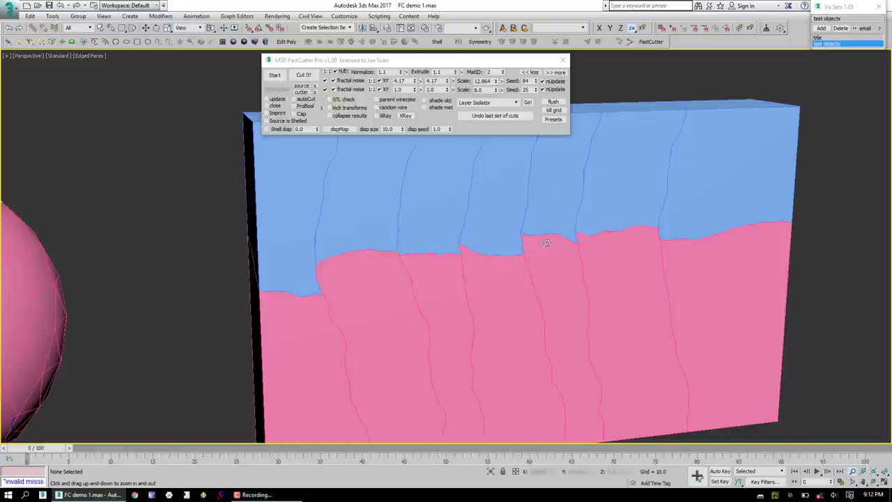
{"action": "scroll", "coordinate": [513, 270], "scroll_direction": "down", "scroll_amount": 3}
{"action": "mouse_move", "coordinate": [502, 271]}
{"action": "middle_mouse_down", "text": "alt"}
{"action": "mouse_move", "coordinate": [466, 258]}
{"action": "mouse_move", "coordinate": [496, 260]}
{"action": "middle_mouse_up", "text": "alt"}
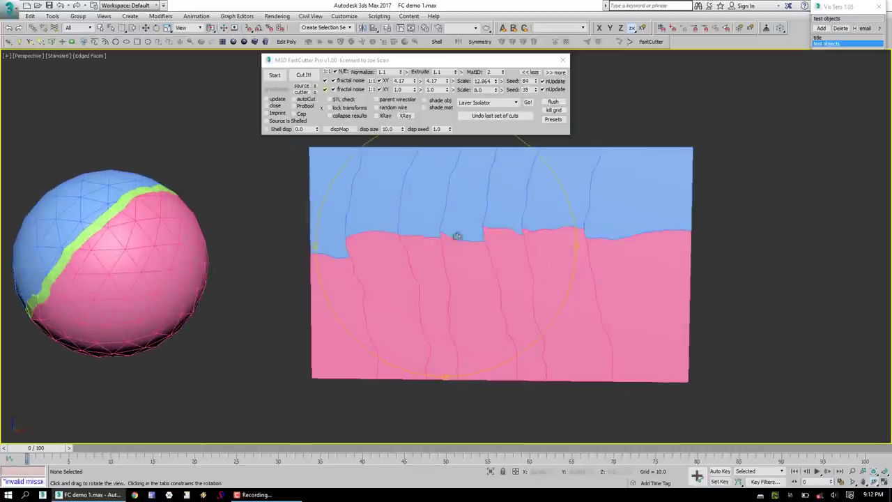
{"action": "middle_click_drag", "start_coordinate": [514, 231], "coordinate": [528, 255]}
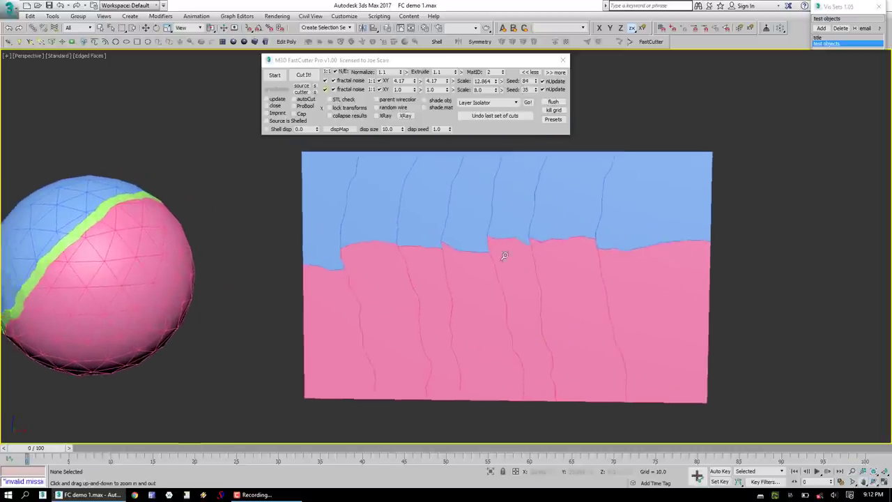
{"action": "scroll", "coordinate": [507, 254], "scroll_direction": "down", "scroll_amount": 1}
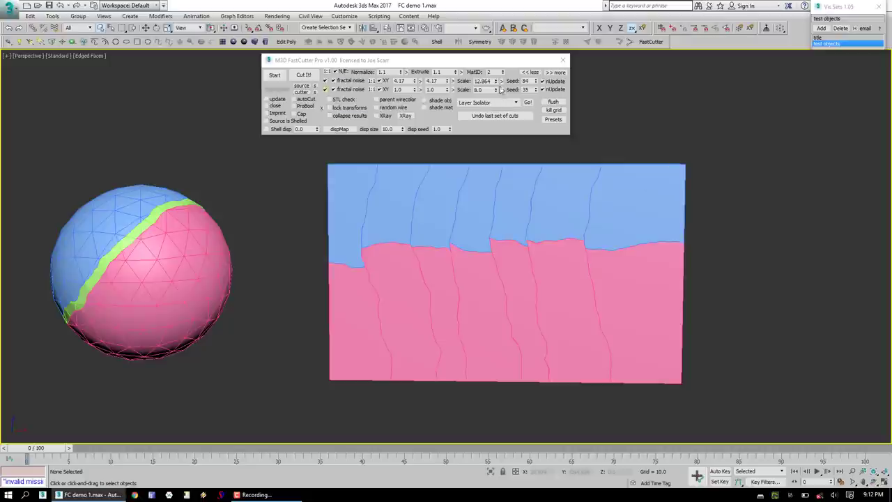